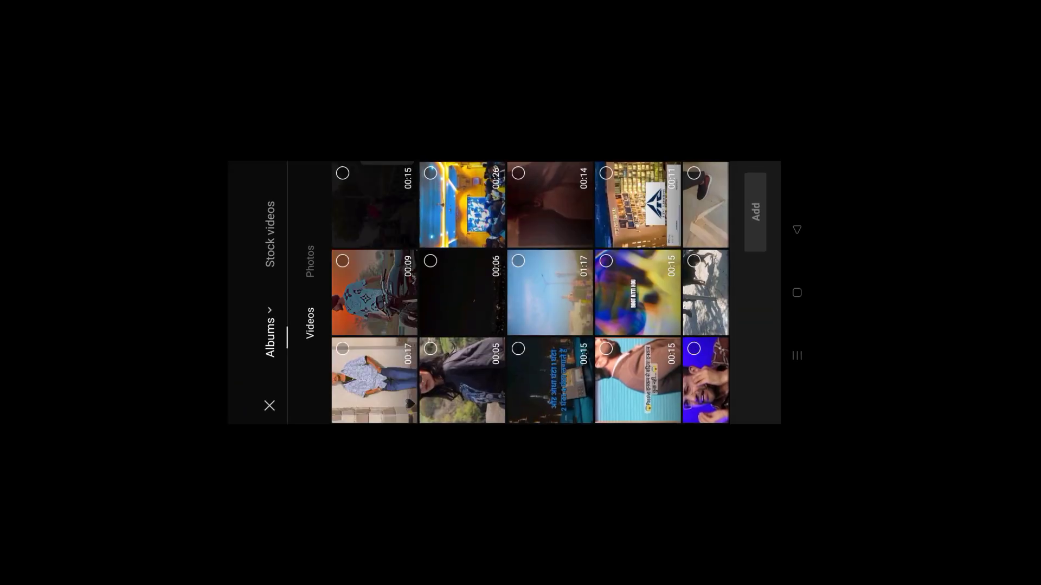
Add the 17-second clip of the man posing by the wall to a new project
click(343, 349)
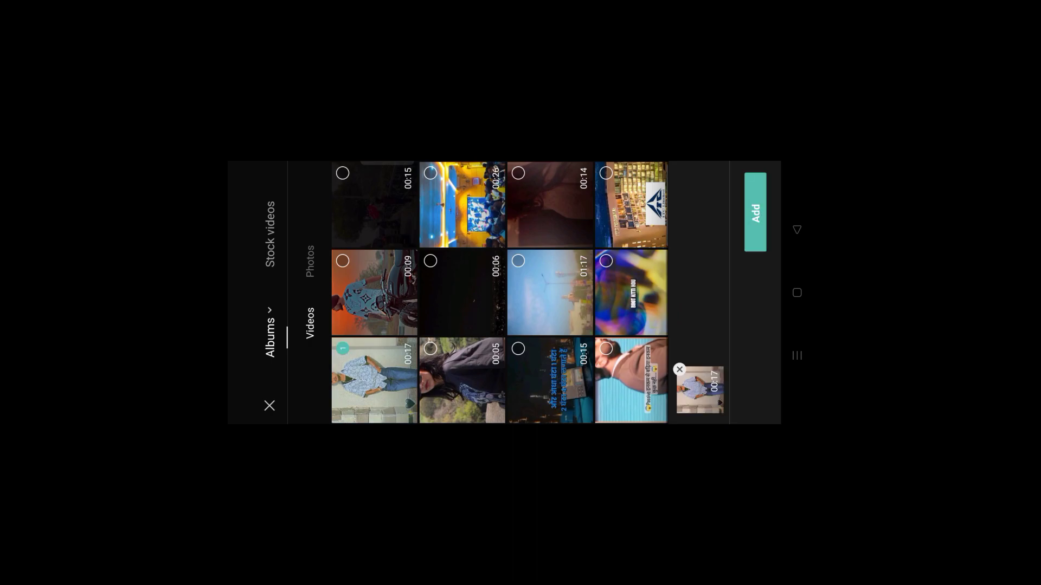
click(755, 212)
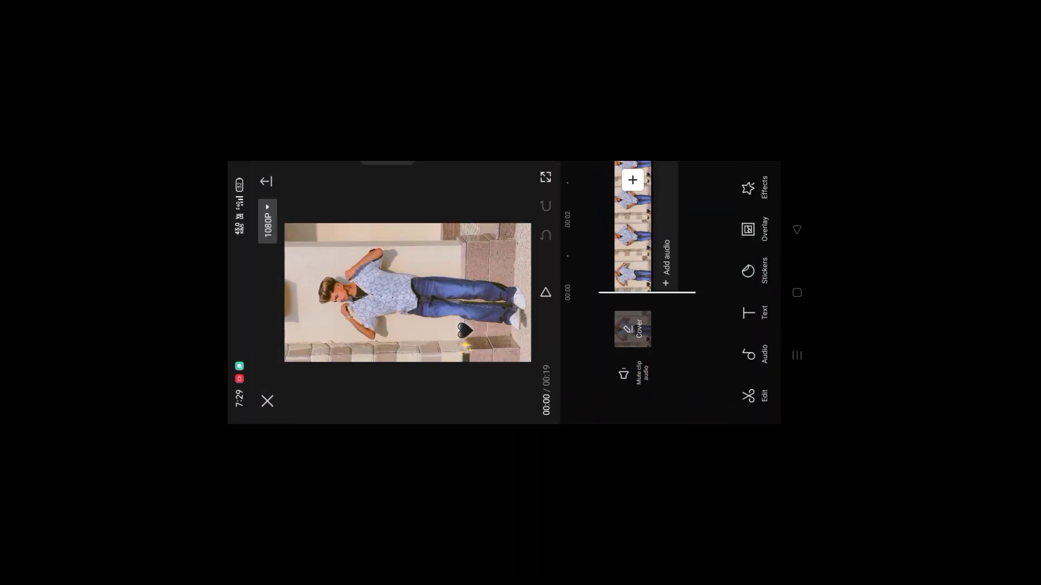
scroll(632, 292, up, 10)
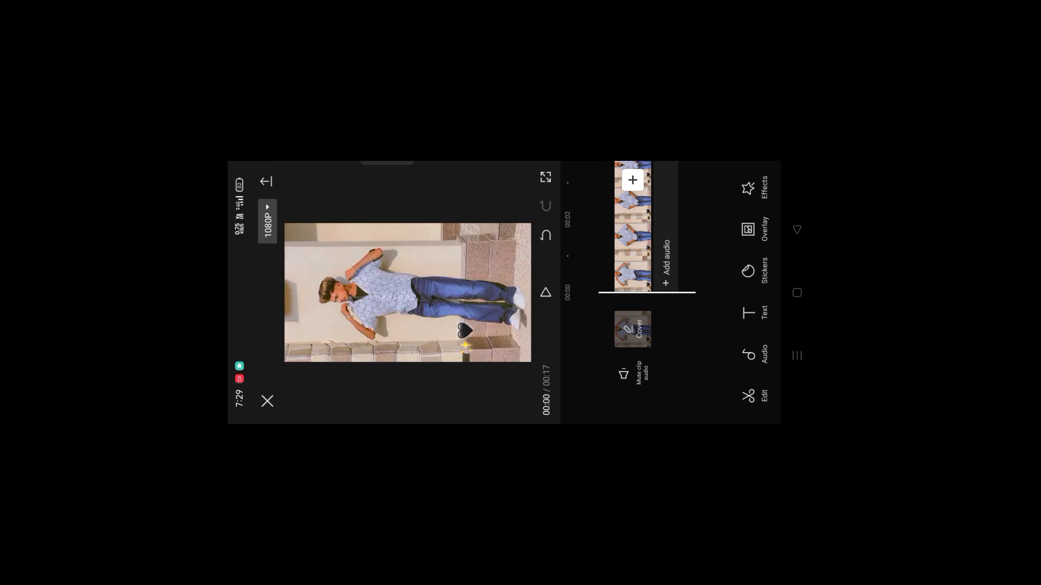
Extract only the sound from the 9-second video and place it beneath the clip
click(751, 354)
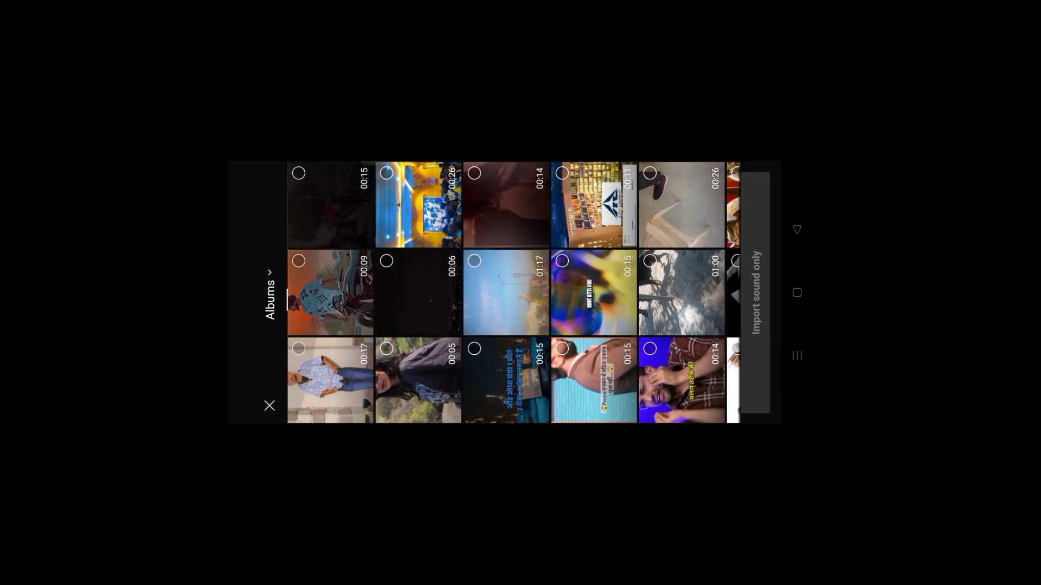
click(299, 261)
click(755, 293)
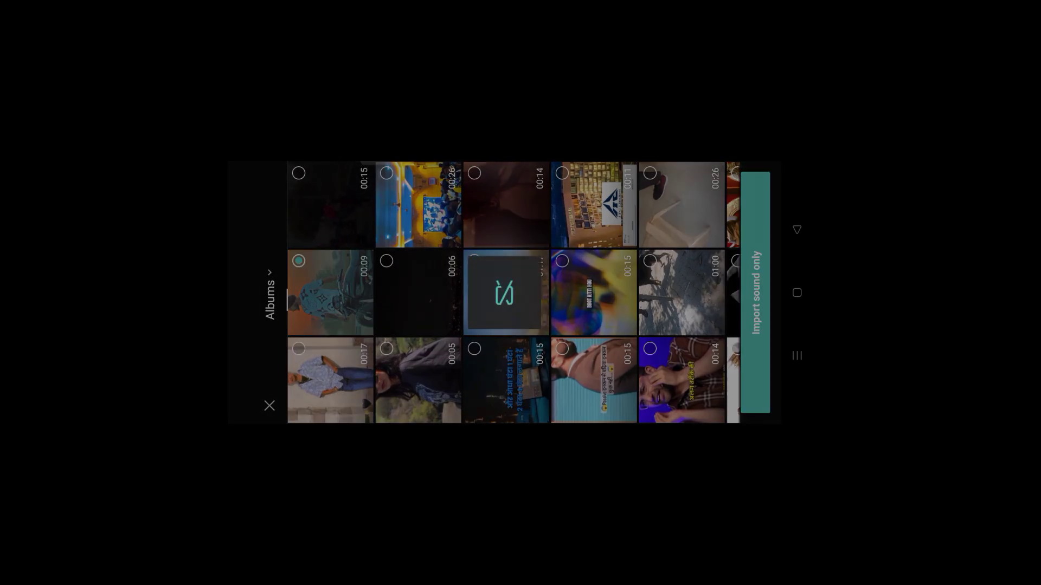
click(574, 189)
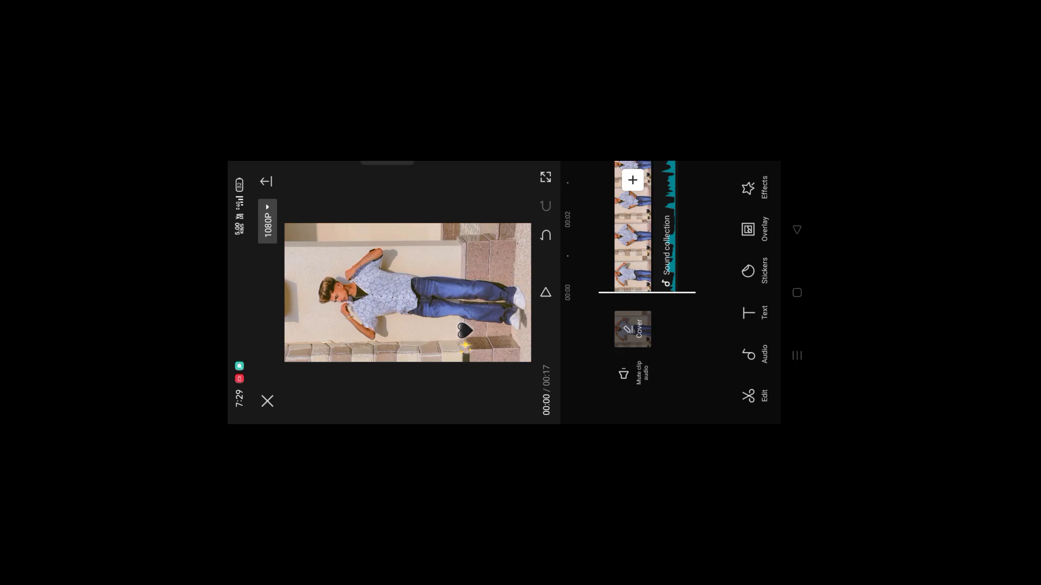
Mute the dance clip's original audio so only the extracted music remains
click(624, 374)
scroll(646, 293, up, 5)
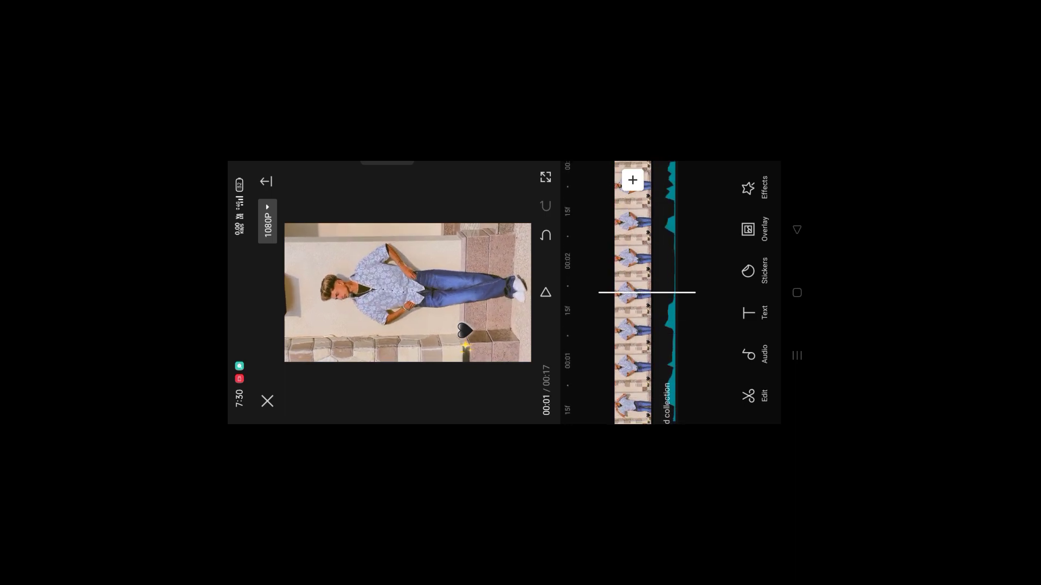
scroll(645, 293, up, 3)
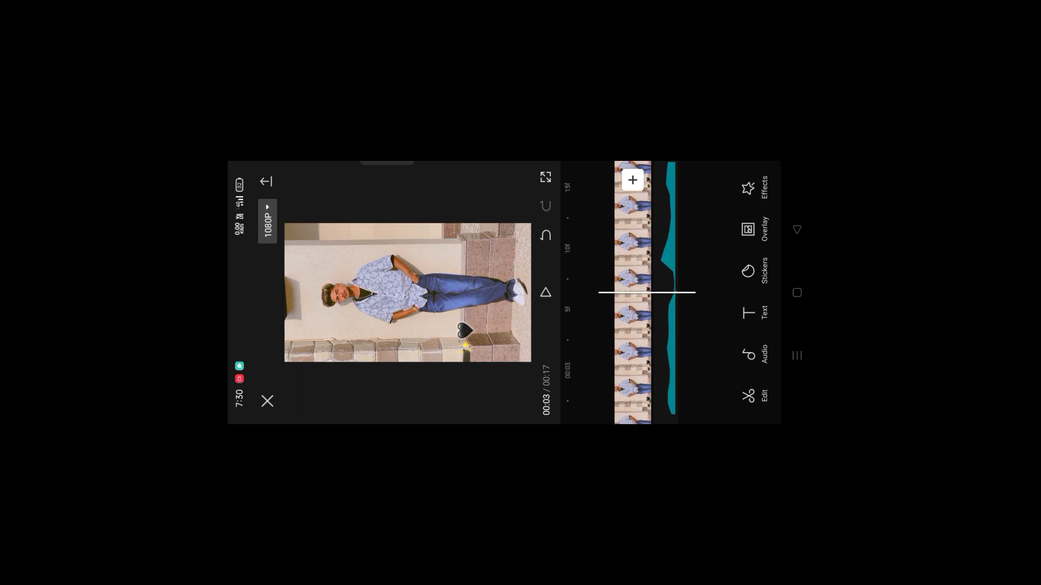
click(749, 396)
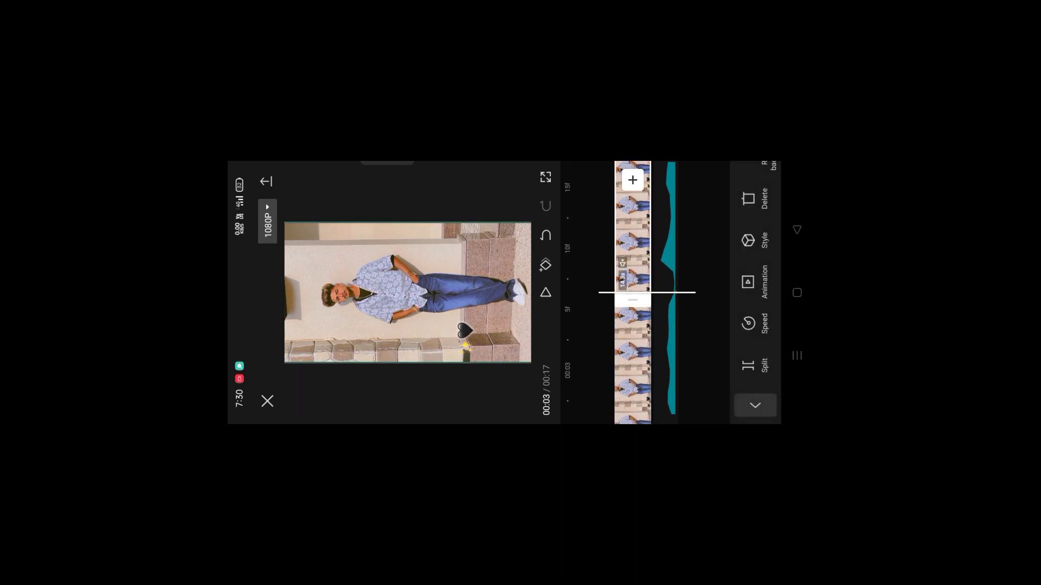
key(Escape)
scroll(645, 293, up, 3)
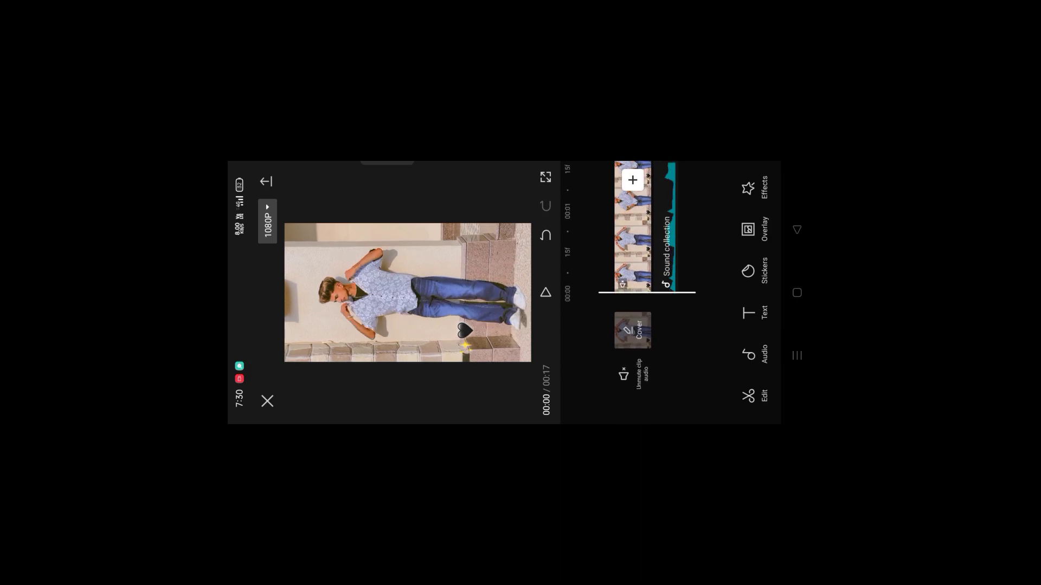
Apply the Halo Blur video effect at intensity 100 with speed lowered to 12
scroll(645, 293, down, 5)
scroll(645, 293, up, 5)
click(751, 187)
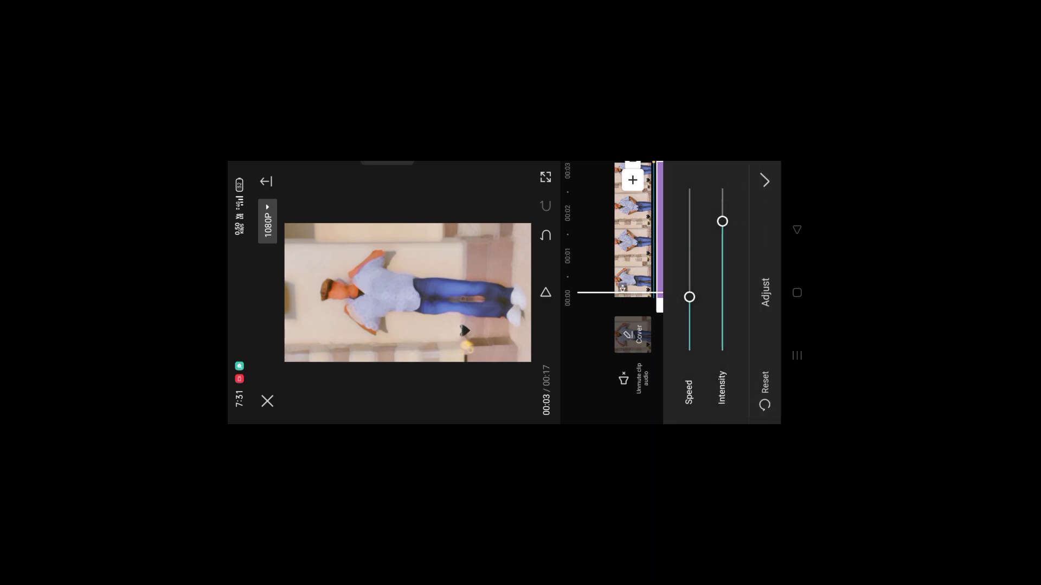
drag(722, 208, 722, 189)
drag(689, 297, 689, 327)
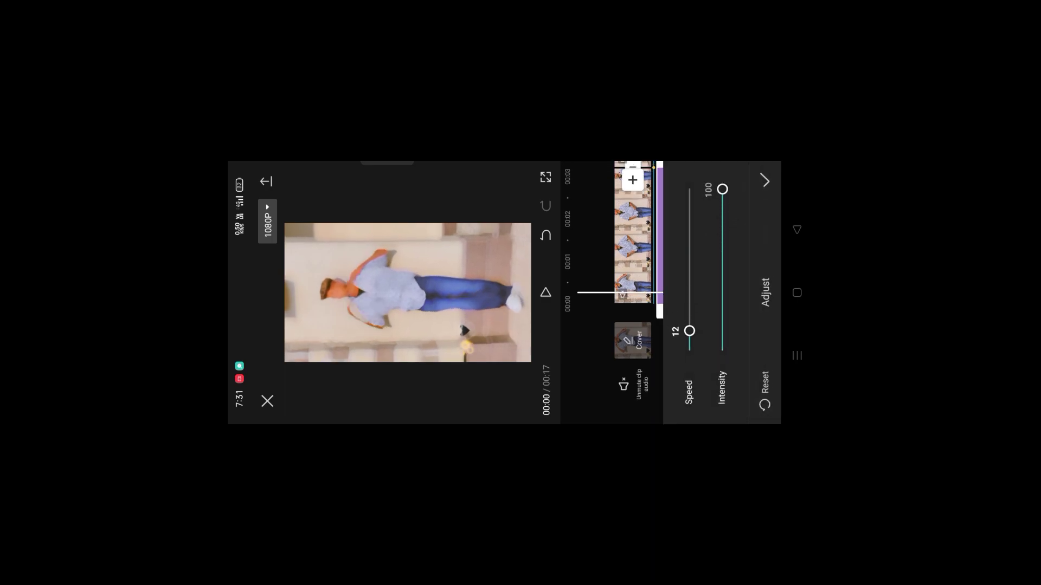
click(765, 180)
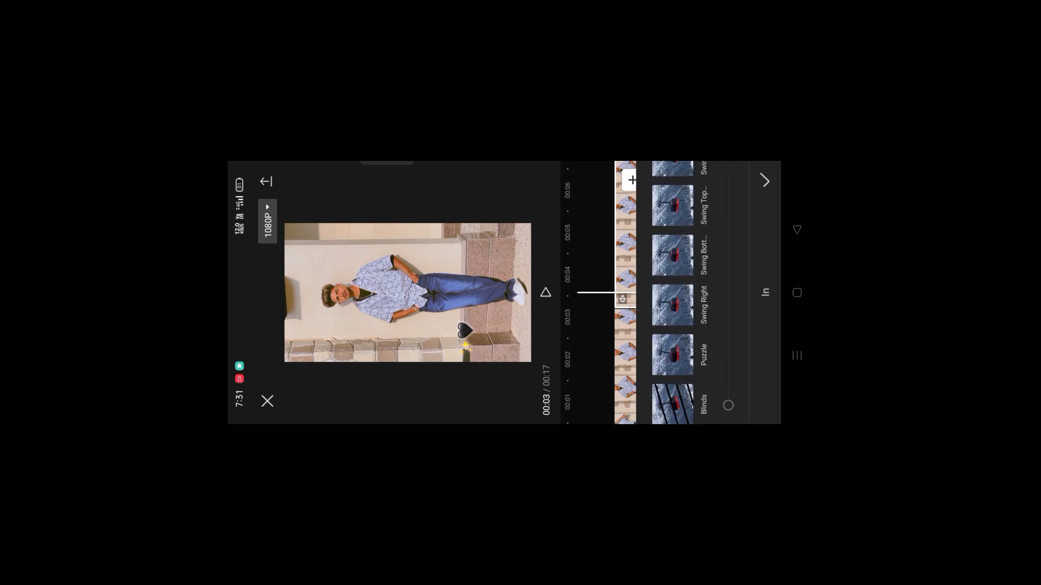
Apply the Swing Right entrance animation to the clip
click(672, 256)
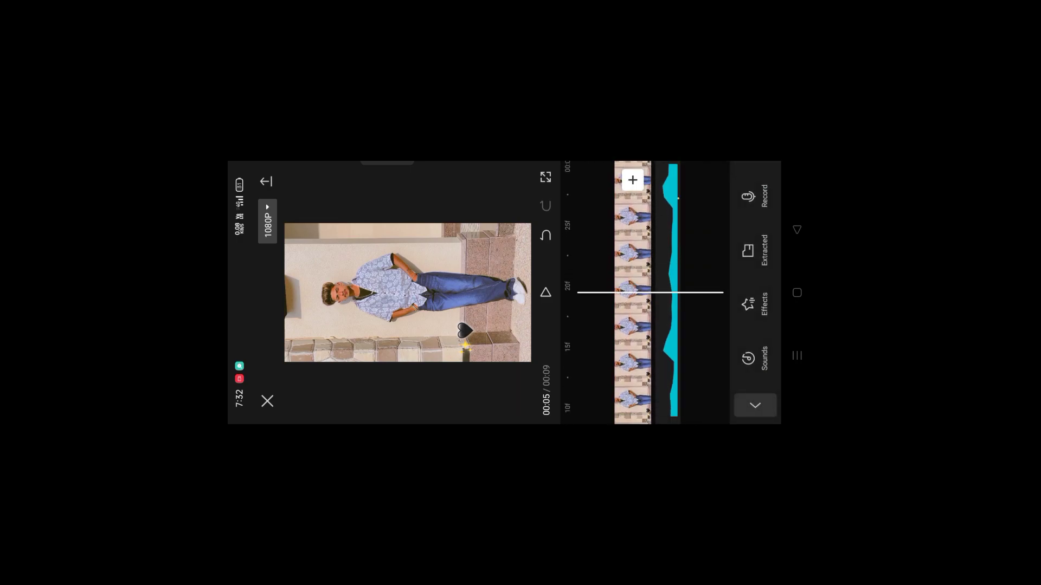
scroll(645, 293, down, 3)
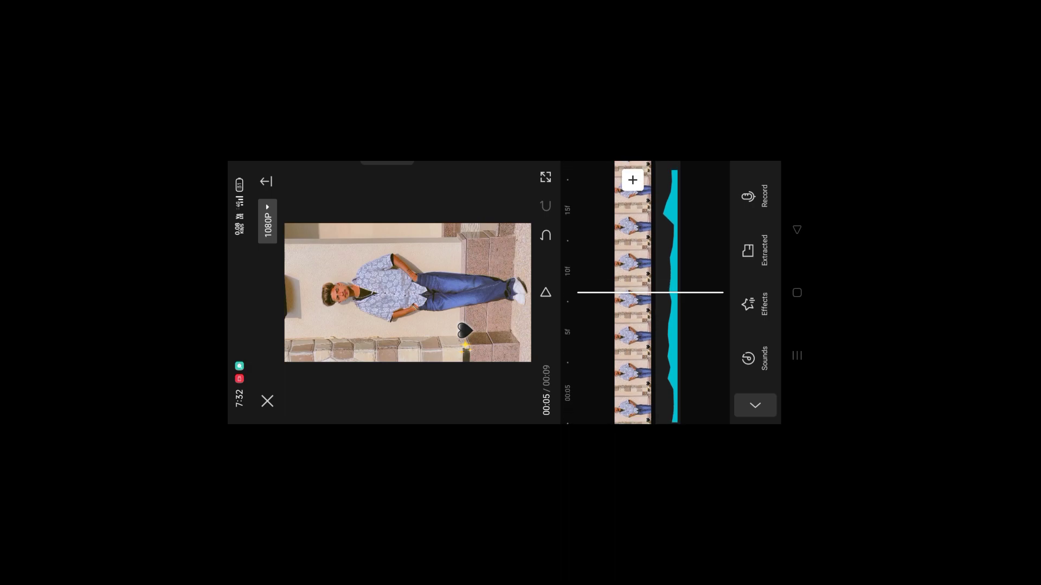
Bring up the transition options for the cut near the five-second mark
scroll(645, 293, up, 2)
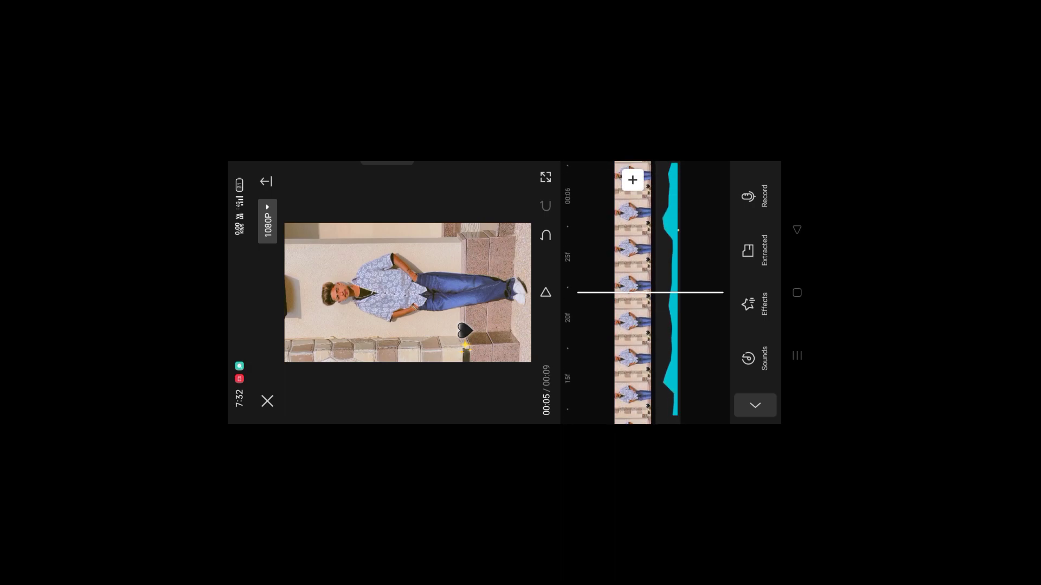
scroll(645, 292, up, 1)
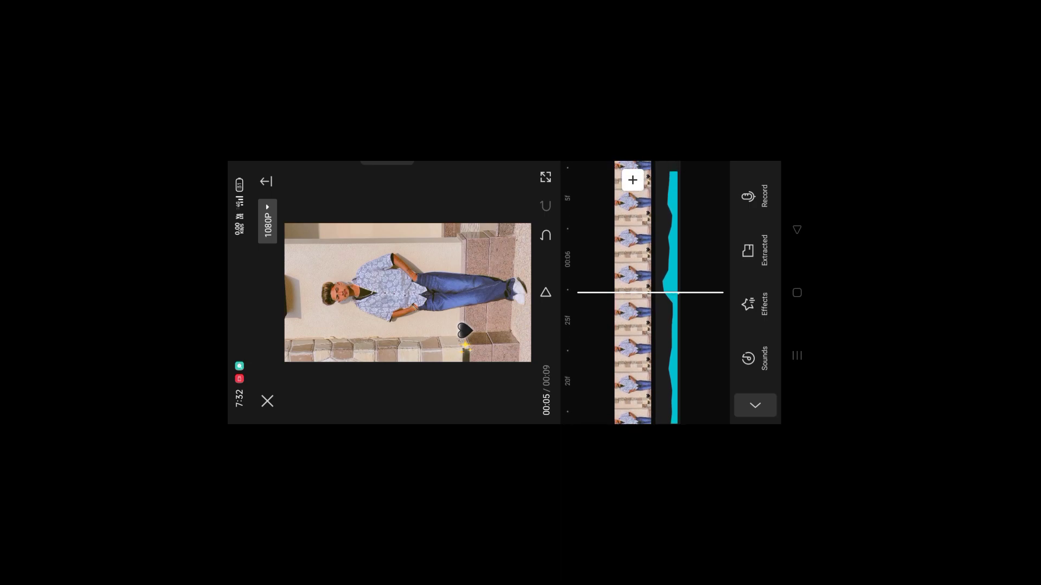
click(633, 326)
key(Escape)
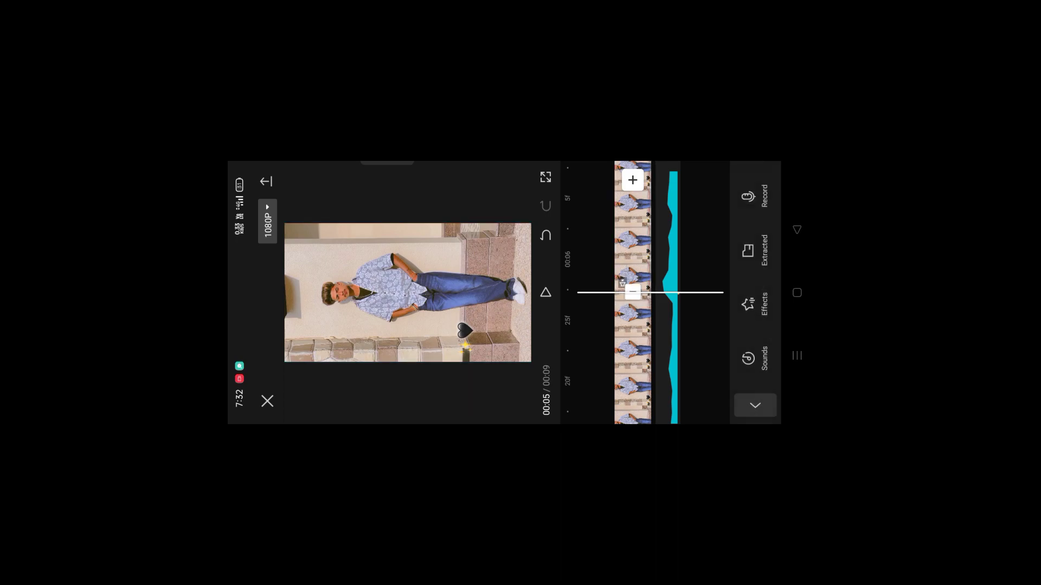
click(633, 293)
Add a 0.4-second Blanch transition on the five-second cut and preview to the end
click(627, 188)
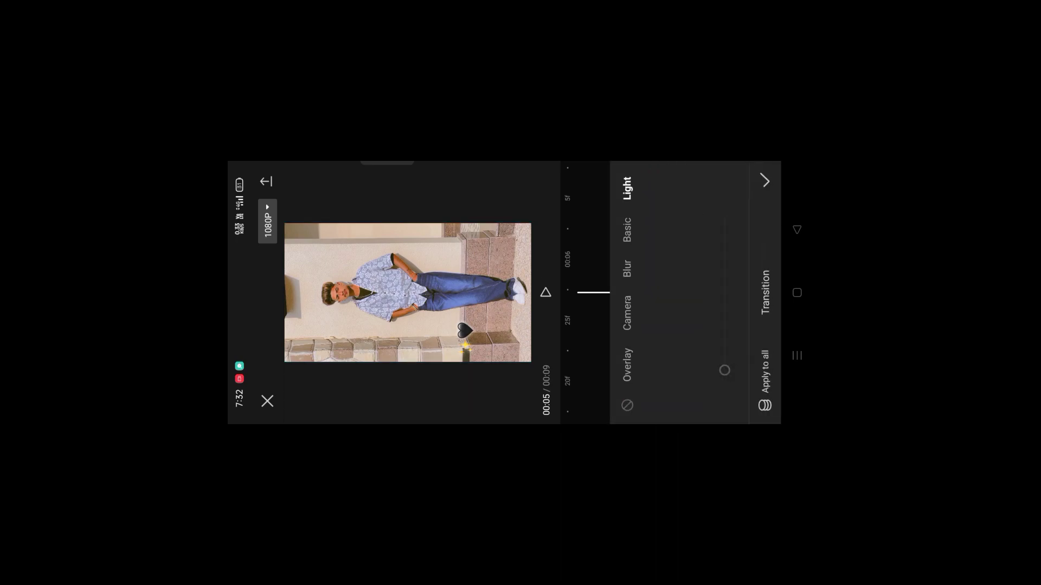
click(665, 337)
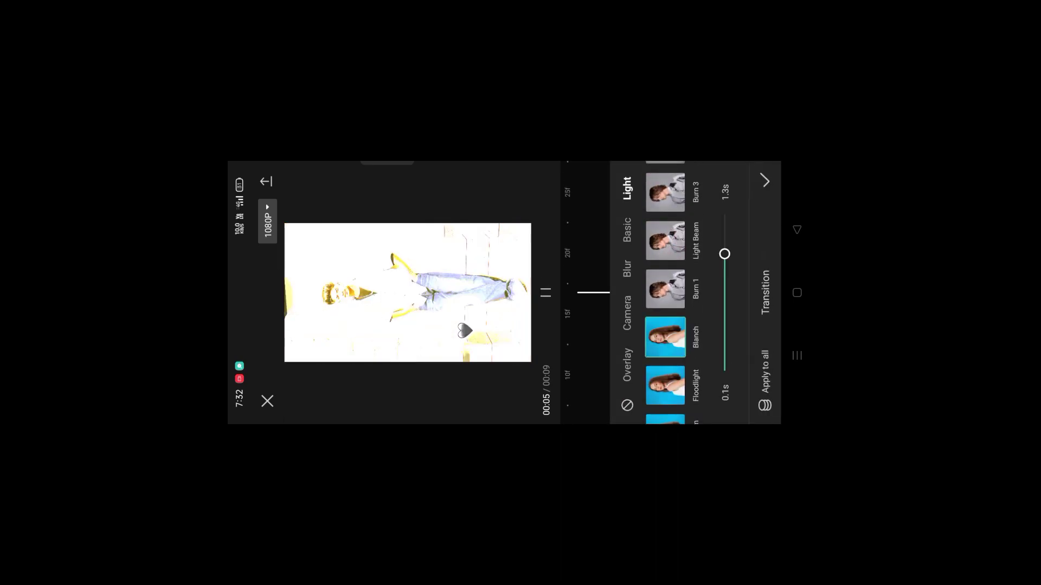
drag(724, 253, 724, 331)
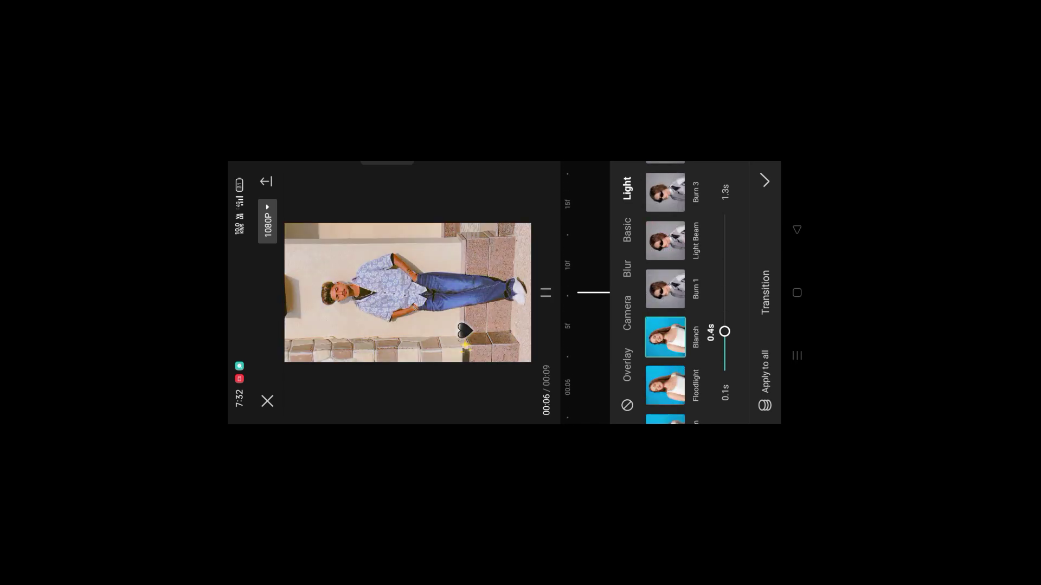
click(765, 180)
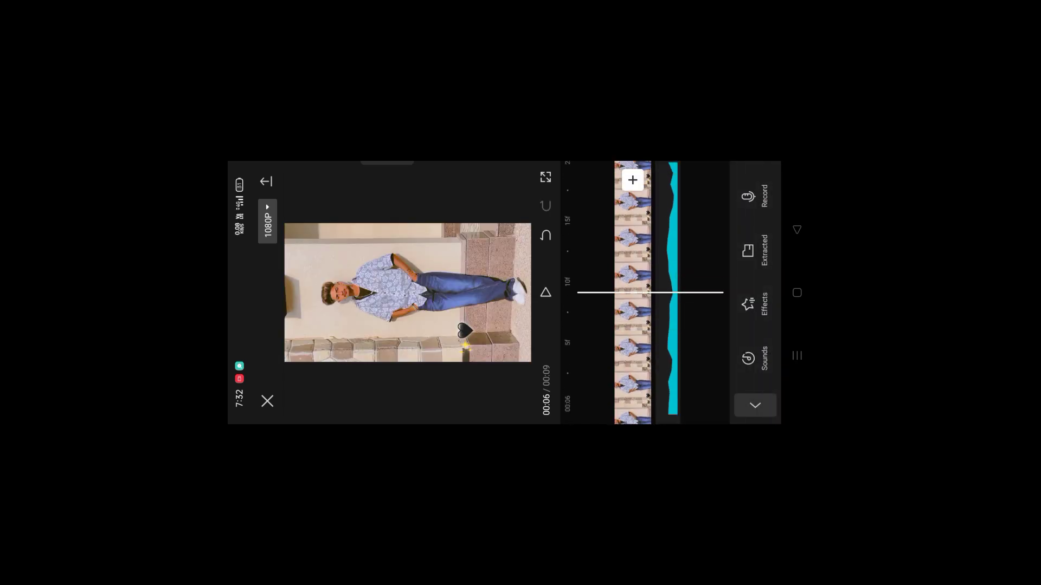
drag(632, 216, 633, 379)
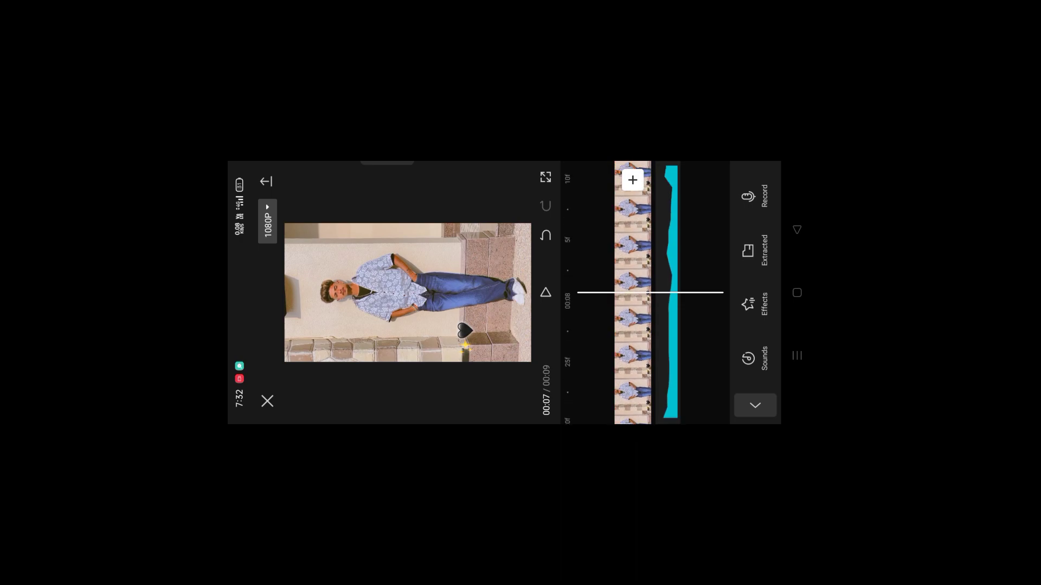
drag(633, 190, 633, 407)
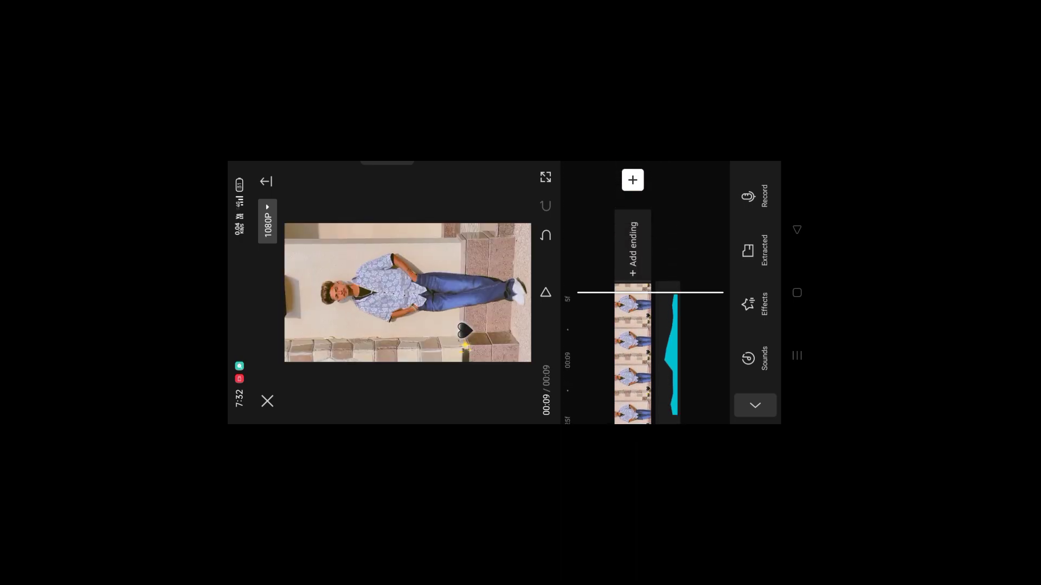
Select the clip's second part to give it a 1.5-second Rock Vertical intro
click(633, 353)
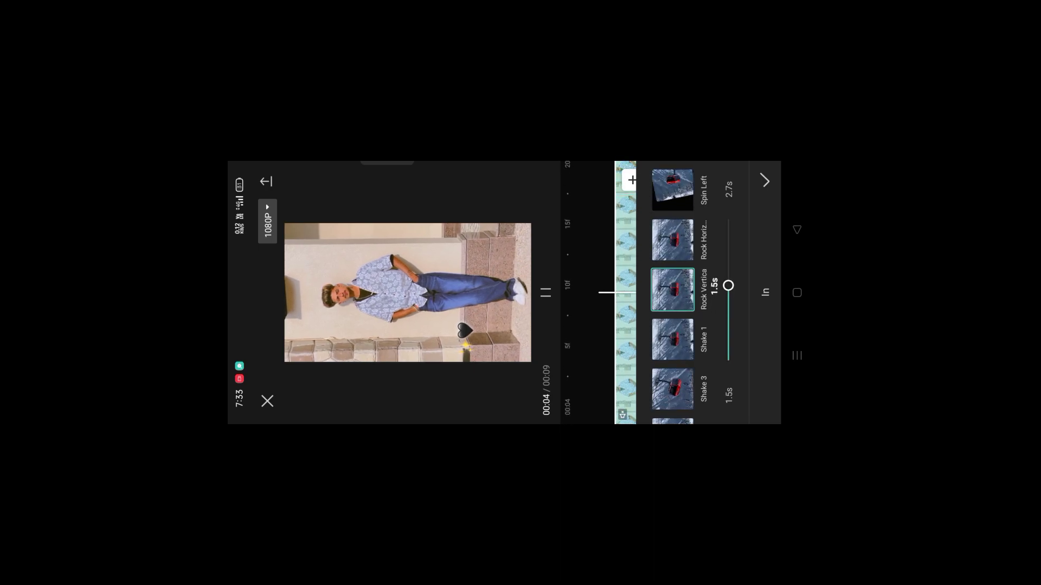
Confirm the 1.5-second Rock Vertical intro on the clip's second part
click(764, 180)
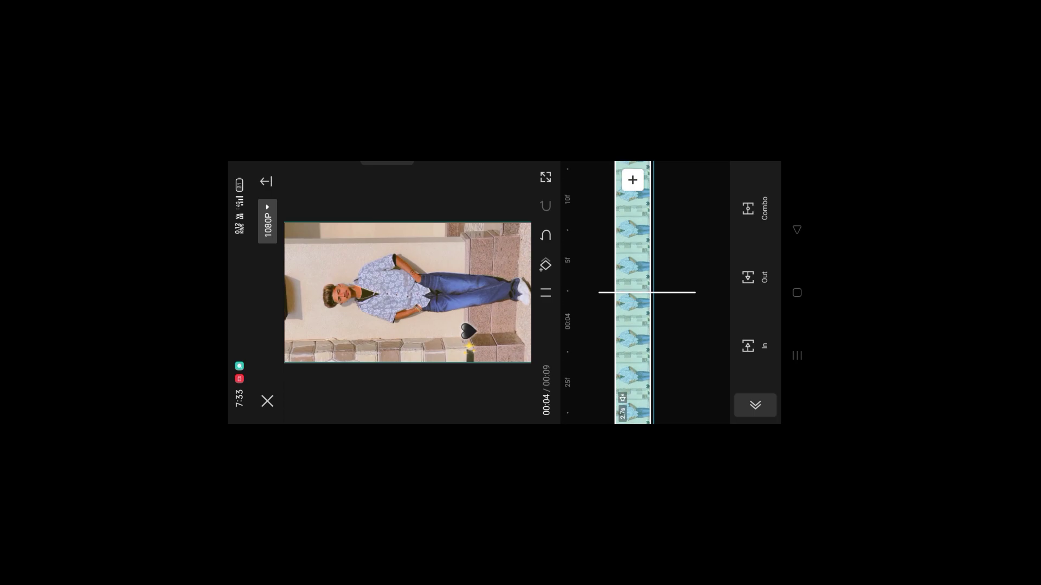